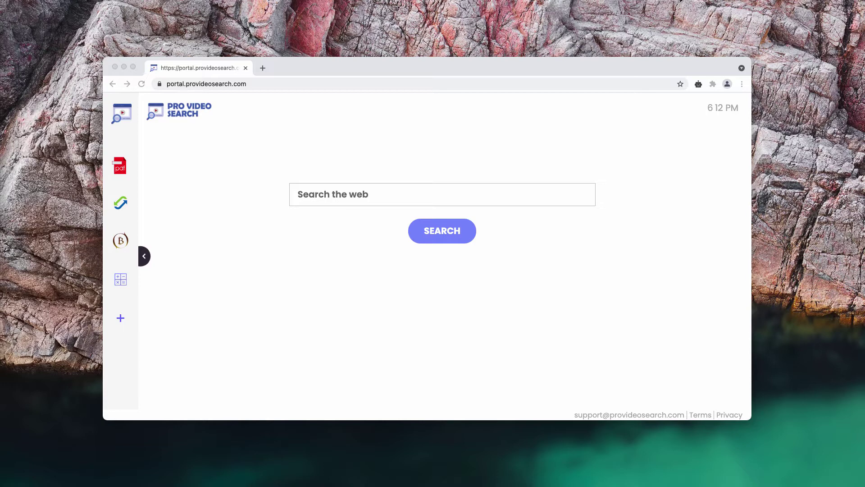
# Search 'car' from the hijacked start page and check which page a new tab opens
pyautogui.click(308, 201)
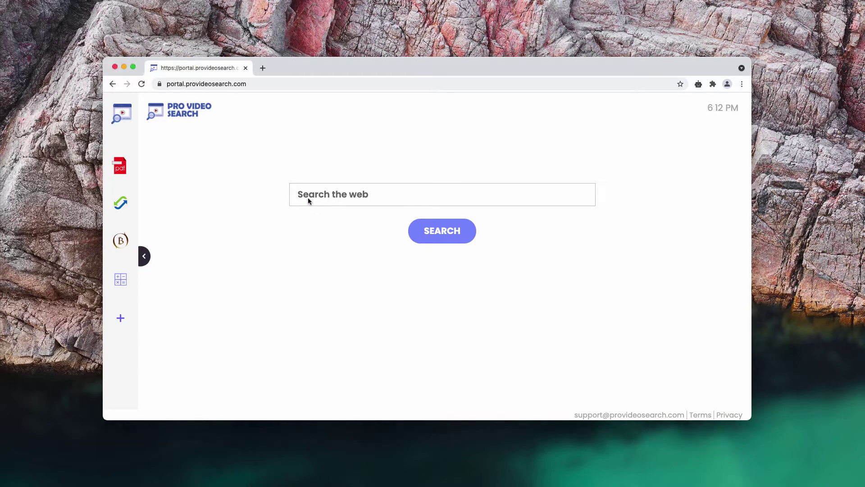
pyautogui.write('c')
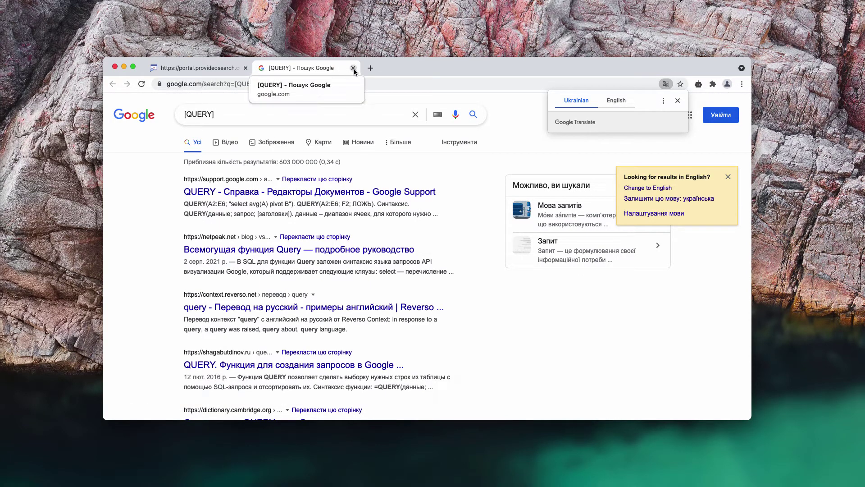
pyautogui.click(354, 68)
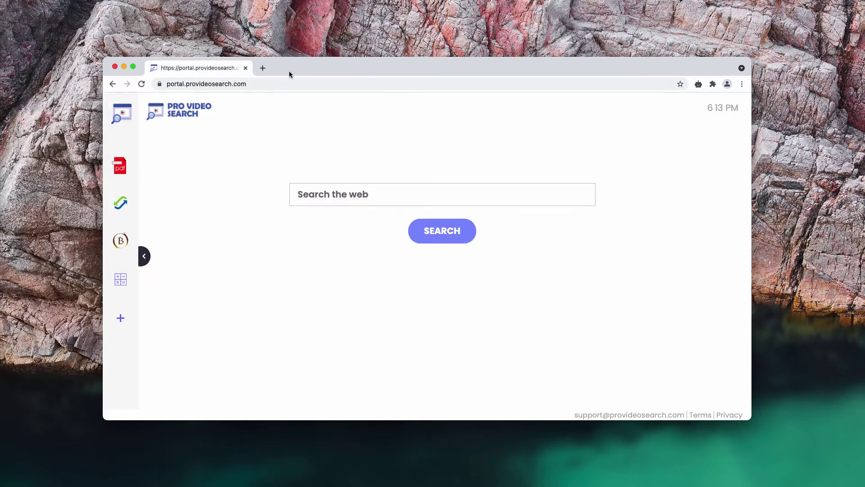
pyautogui.click(263, 68)
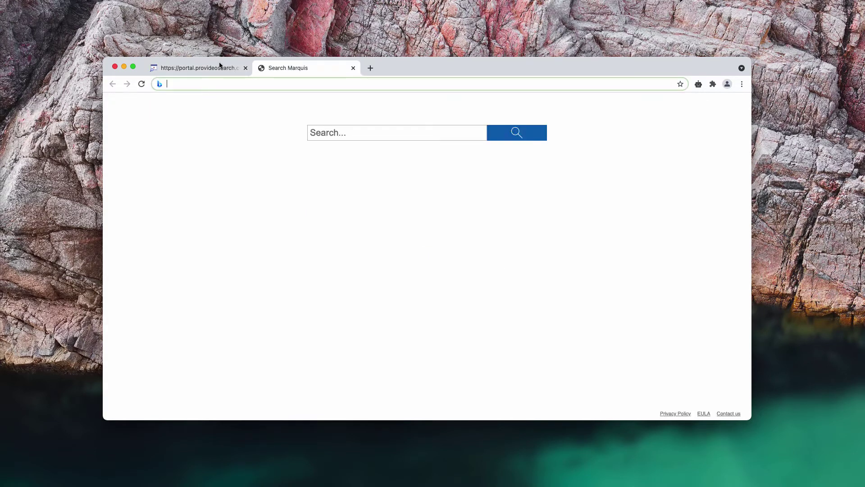
pyautogui.click(204, 68)
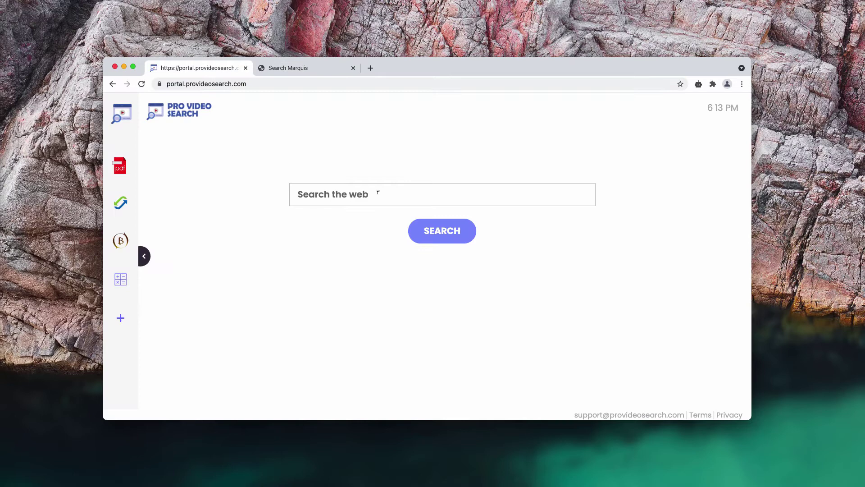
# Search 'iphone' from the Pro Video Search page, then close the resulting Google and Search Marquis tabs
pyautogui.write('ci')
pyautogui.write('phone')
pyautogui.press('Return')
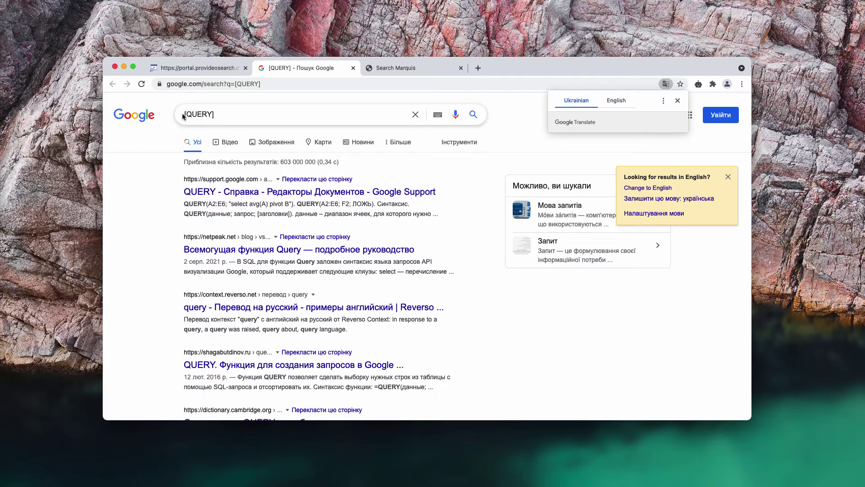
pyautogui.moveTo(182, 117); pyautogui.dragTo(215, 116)
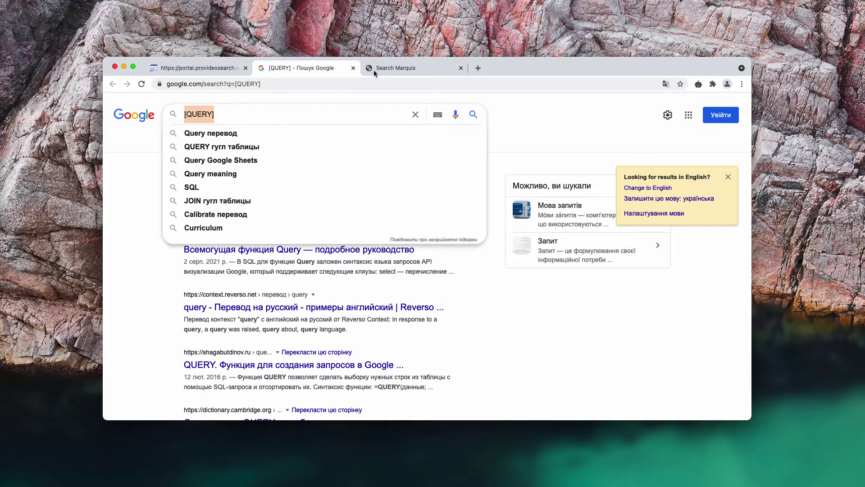
pyautogui.click(352, 68)
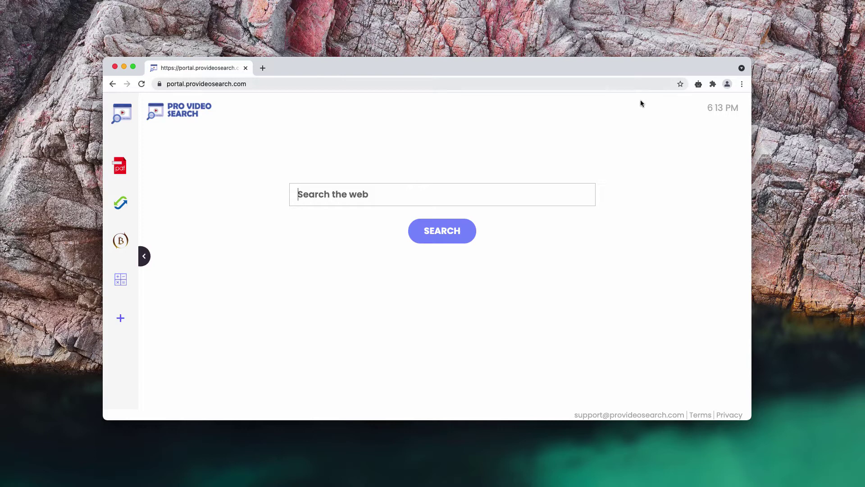
# Disable the Urban Free VPN proxy Unblocker extension on Chrome's Extensions page
pyautogui.click(741, 84)
pyautogui.moveTo(615, 234)
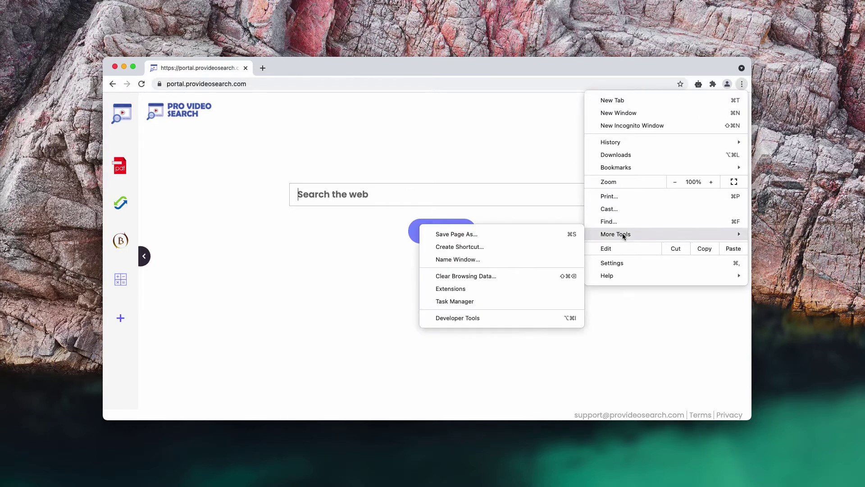
pyautogui.click(445, 288)
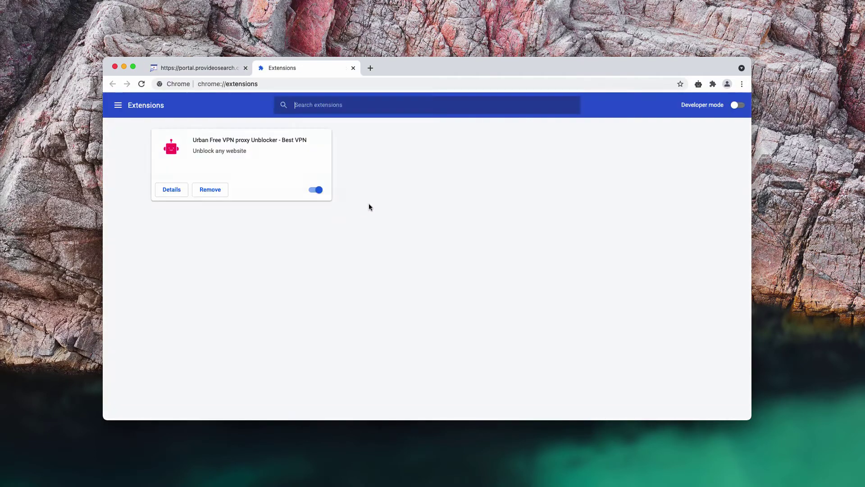
pyautogui.click(315, 189)
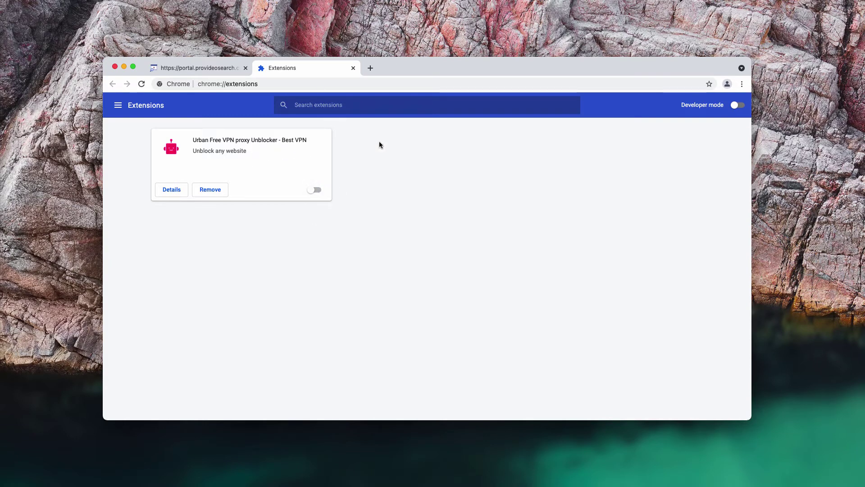
# Load the Combo Cleaner website from the address bar
pyautogui.click(346, 84)
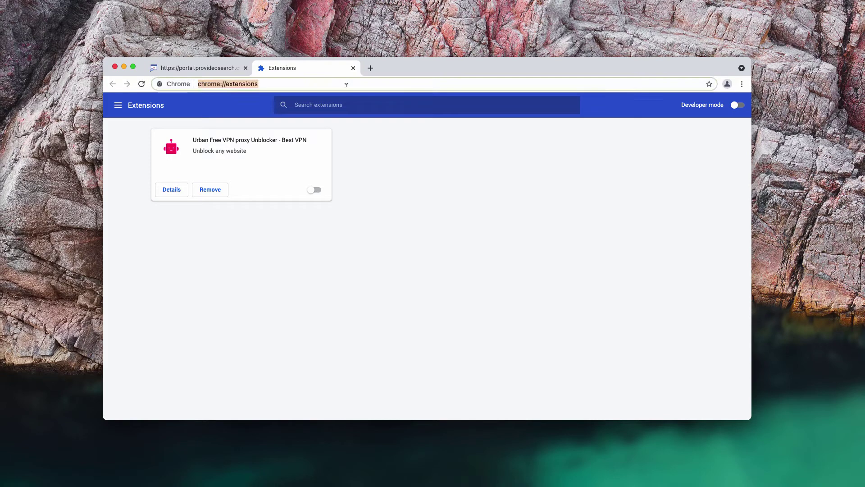
pyautogui.write('co')
pyautogui.press('Return')
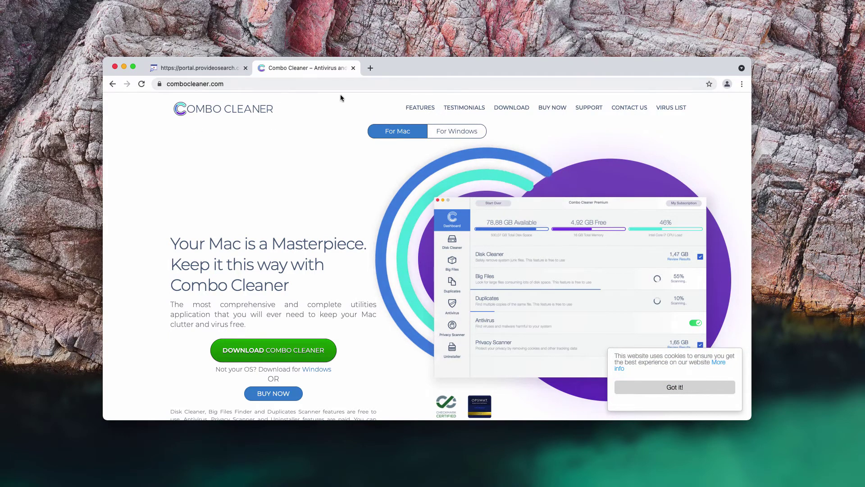
# Close the portal.provideosearch.com tab, leaving Combo Cleaner open
pyautogui.click(245, 69)
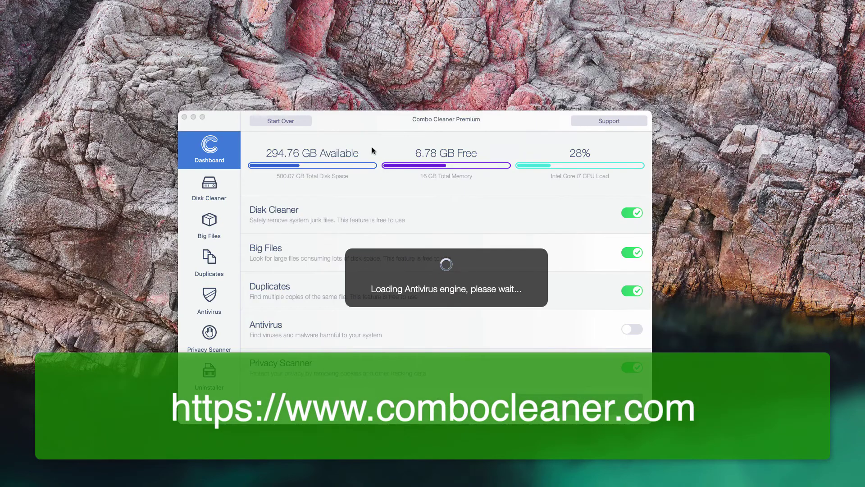
# Run a Combo Scan of the Mac, which finds 23 antivirus threats plus junk and privacy items
pyautogui.moveTo(372, 125); pyautogui.dragTo(372, 116)
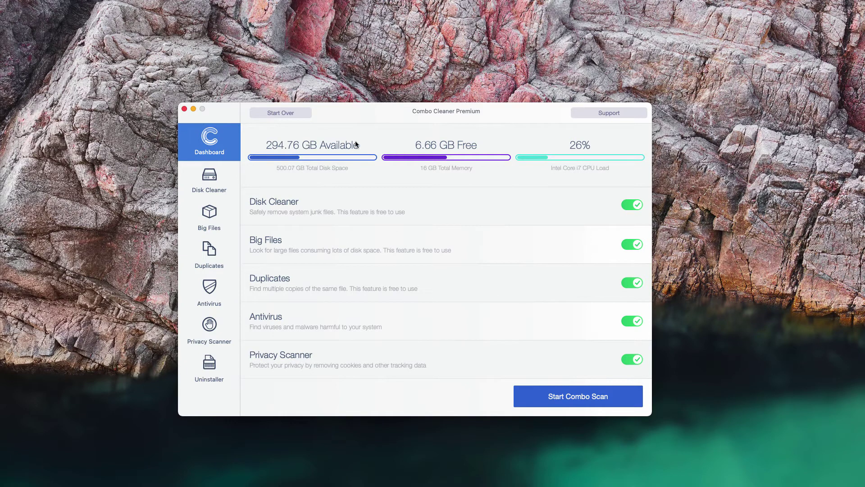
pyautogui.click(544, 401)
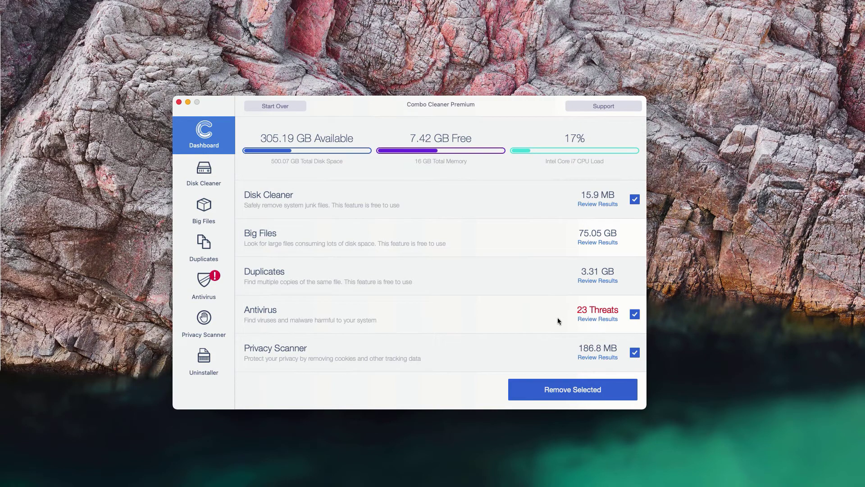
# Open Review Results under Antivirus to list the 23 detected adware and trojan files
pyautogui.click(596, 319)
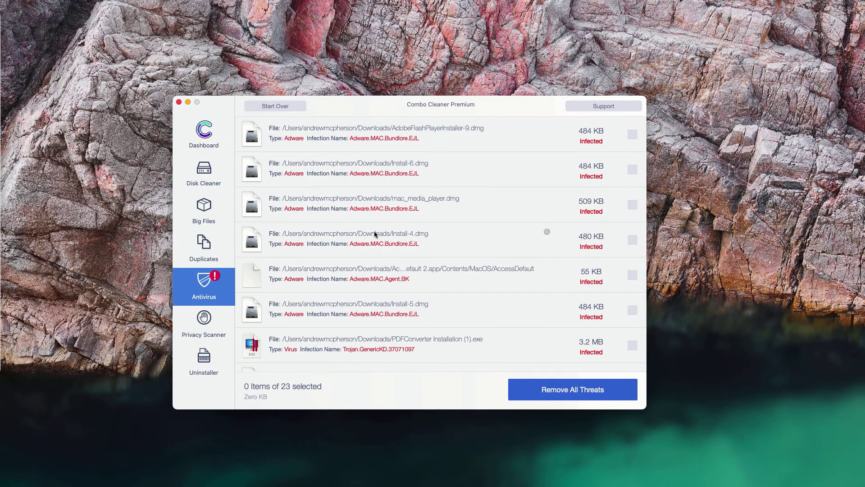